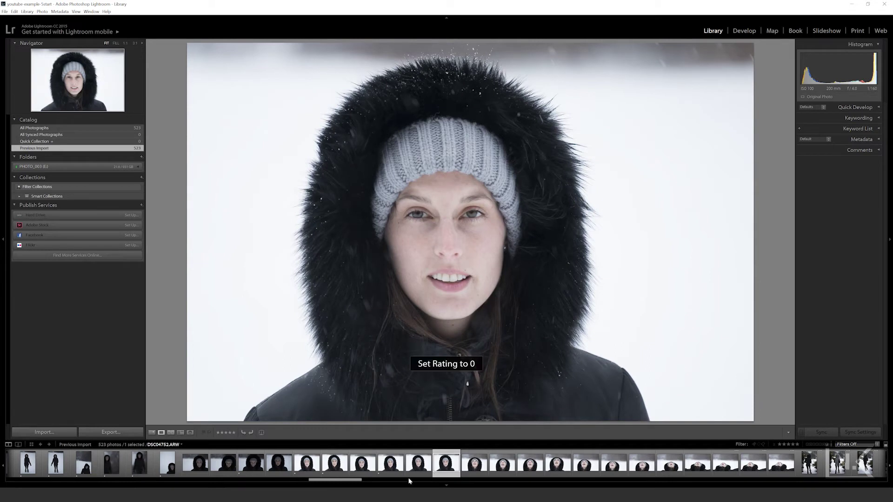
Reset the ratings to 0 on close-ups DSC04748 through DSC04744 and the earlier shots back to DSC04739
left_click(390, 470)
key("0")
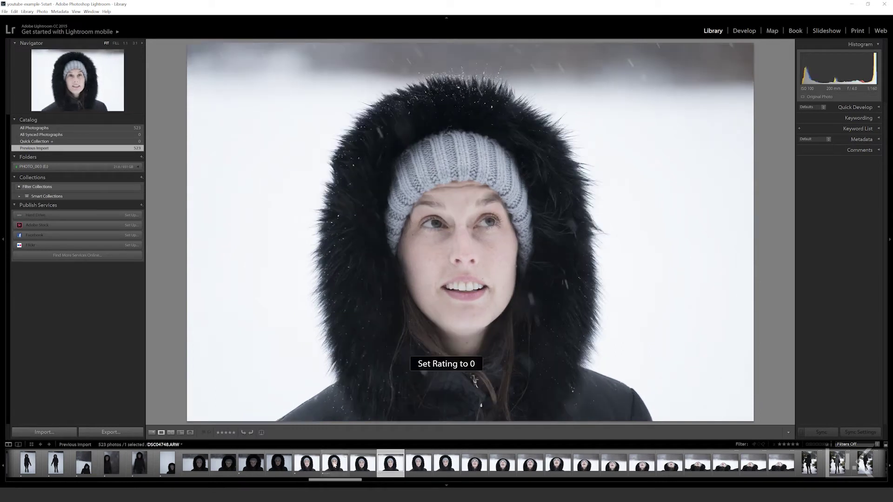
left_click(335, 465)
left_click(307, 465)
key("0")
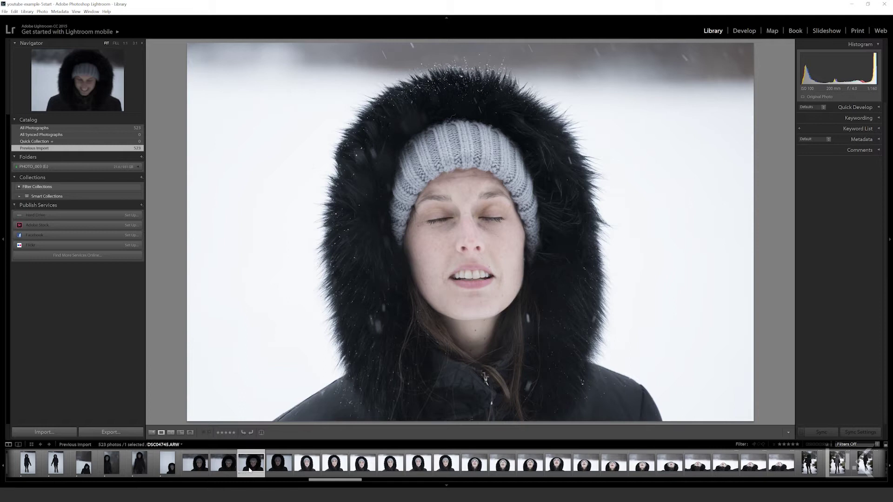
left_click(248, 466)
key("0")
left_click(166, 468)
left_click(139, 465)
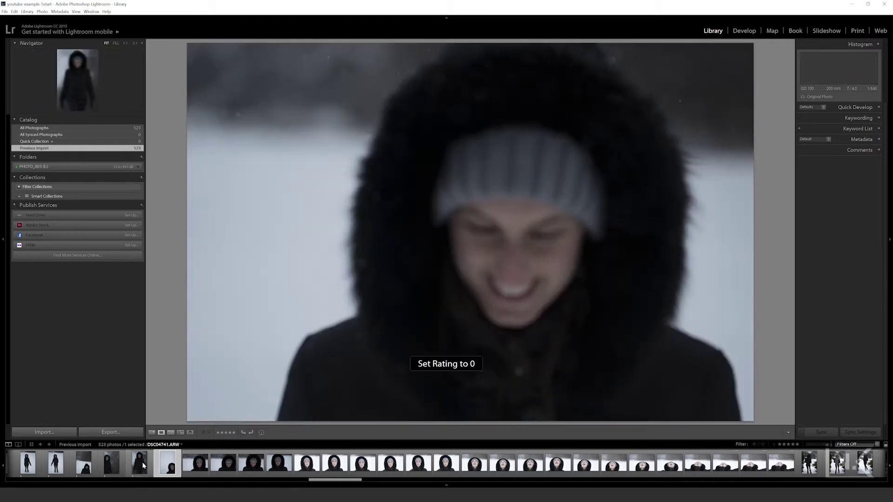
left_click(111, 465)
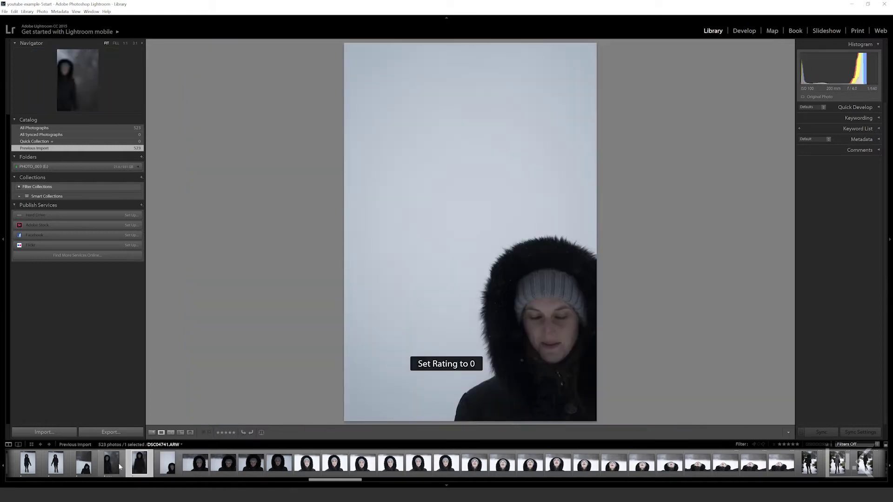
left_click(85, 465)
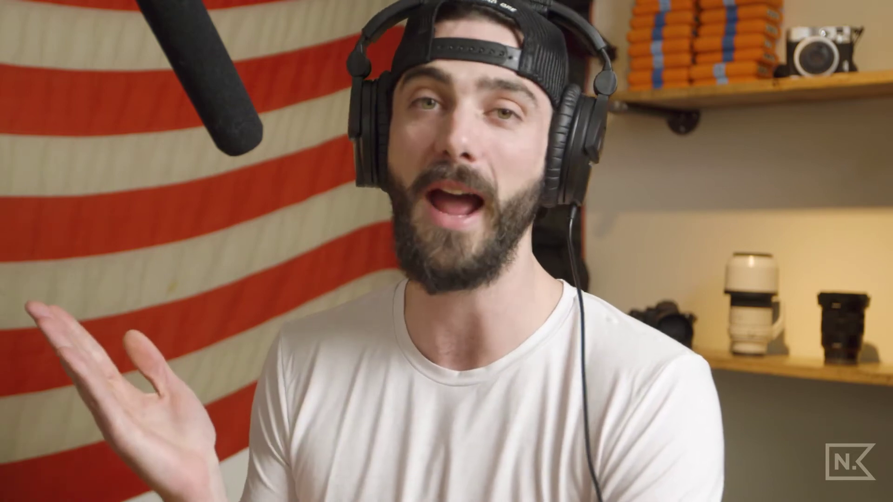
Give one star to the first keepers of the snow shoot, skipping ahead between them
key("1")
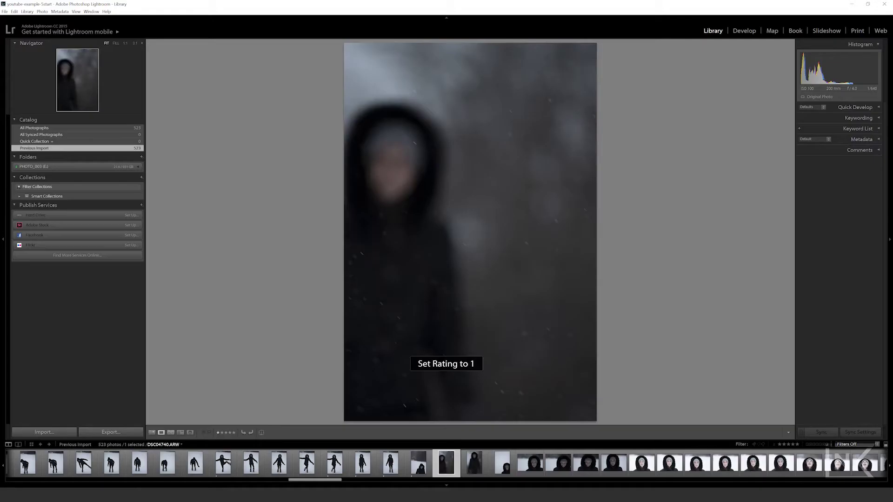
key("1")
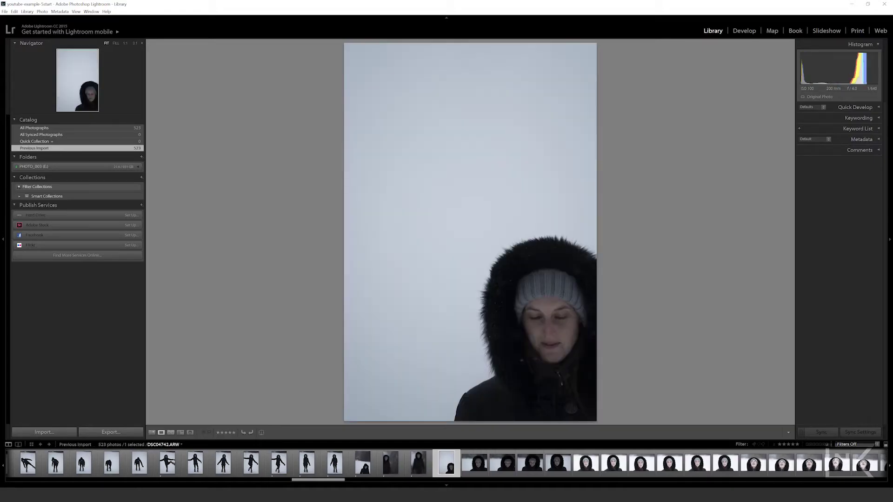
key("1")
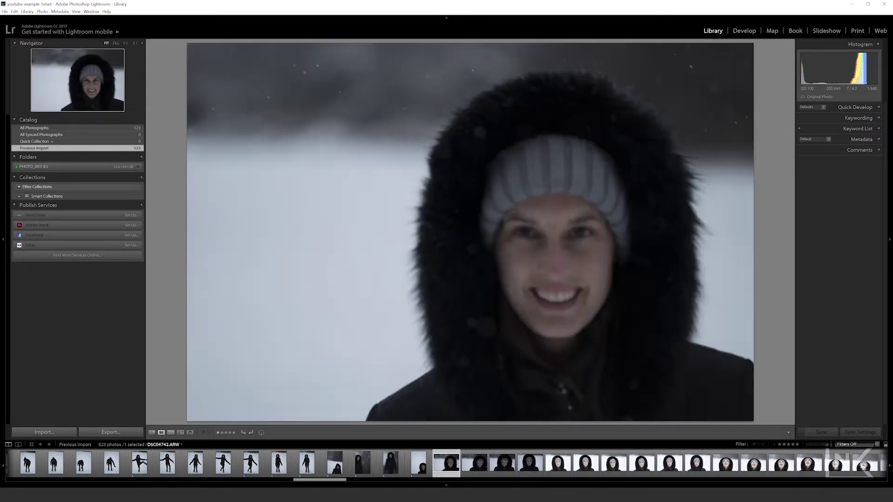
key("Right")
key("Right")
key("Right")
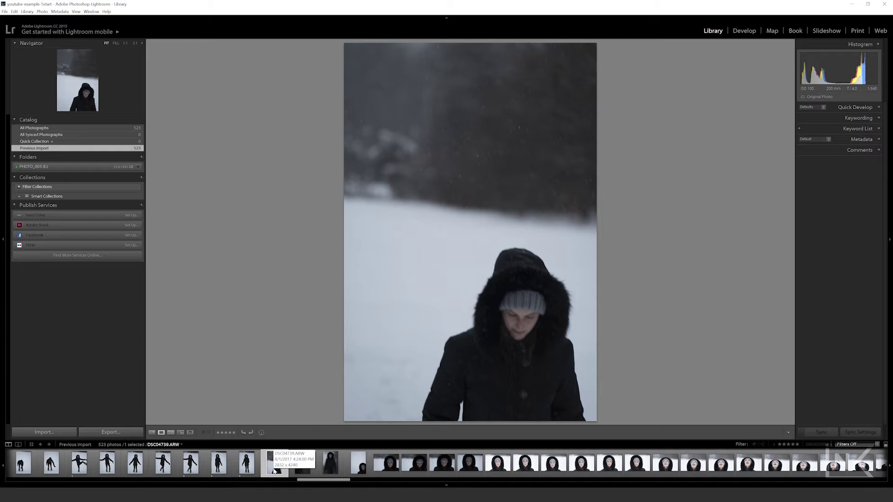
key("1")
key("Right")
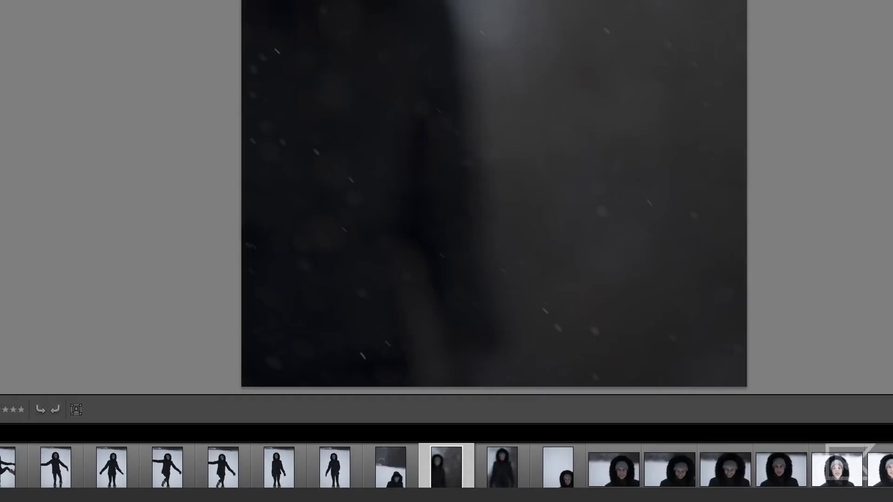
key("1")
key("Right")
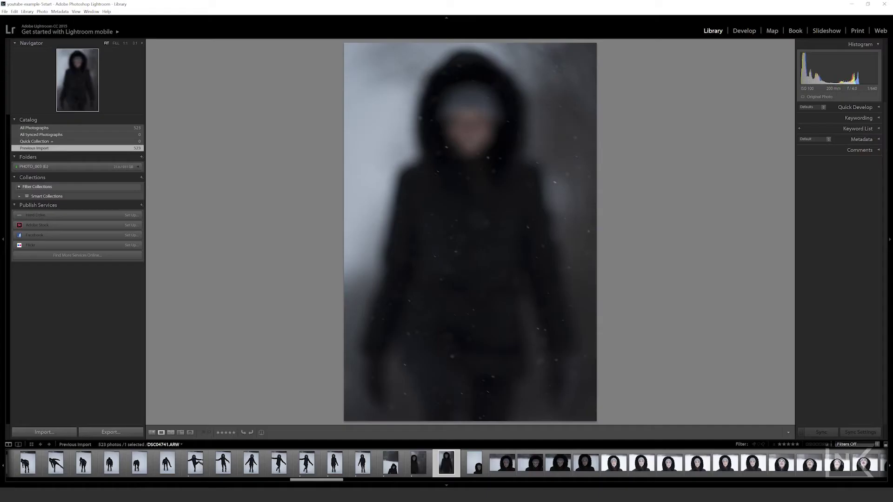
key("1")
key("Right")
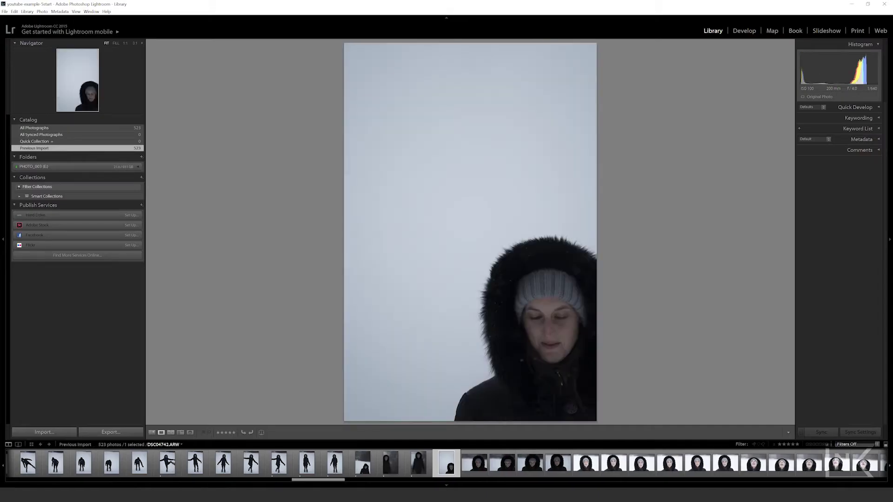
key("1")
key("Right")
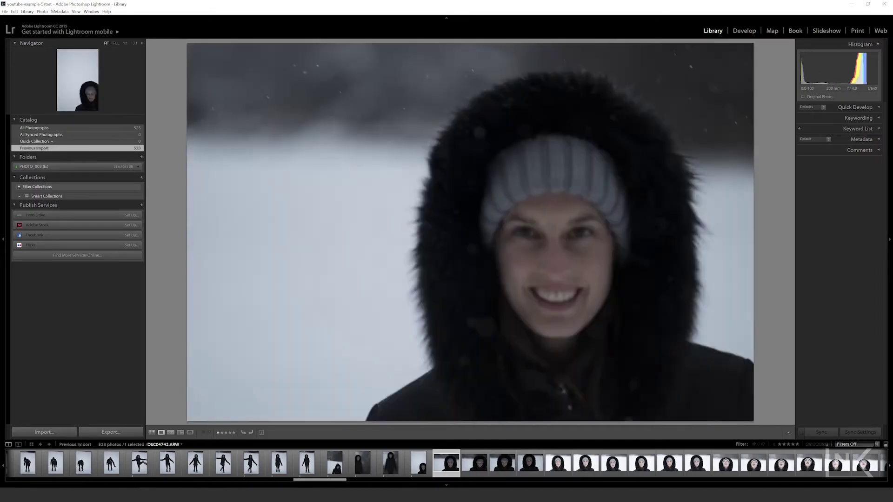
Rate the remaining keepers one star, leaving rejects unrated and clearing two back to zero
key("Right")
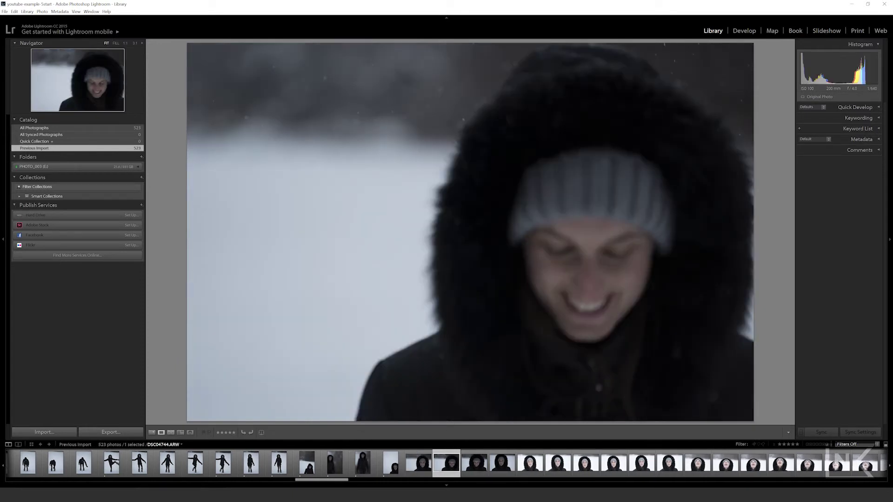
key("1")
key("Right")
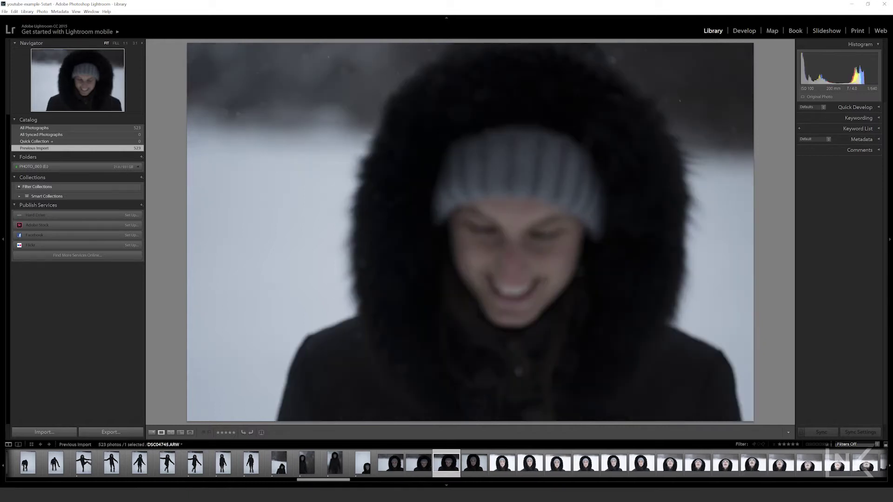
key("1")
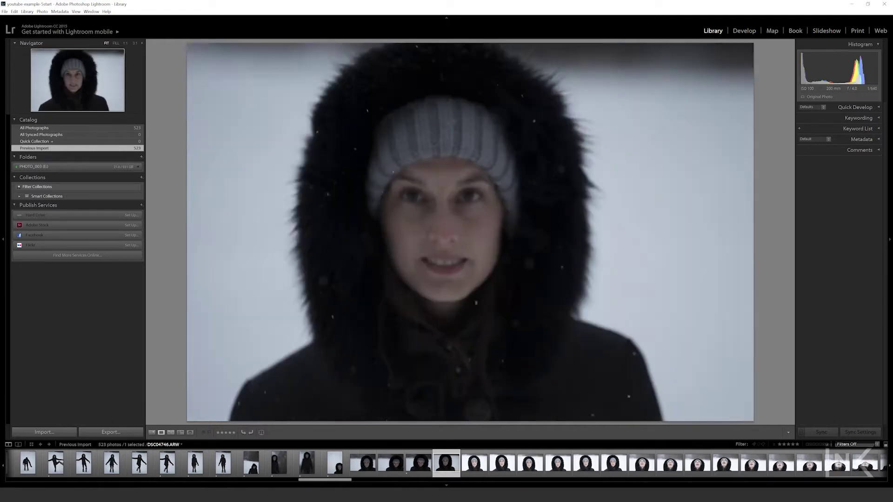
key("1")
key("0")
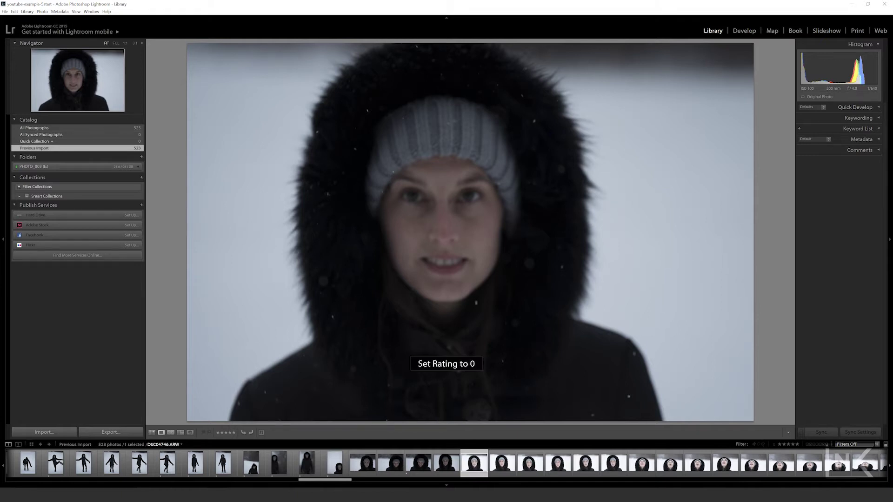
key("1")
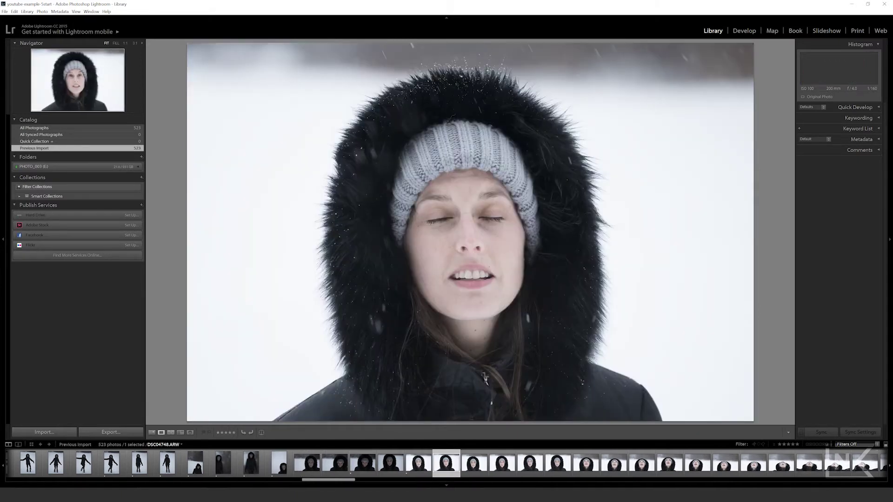
key("1")
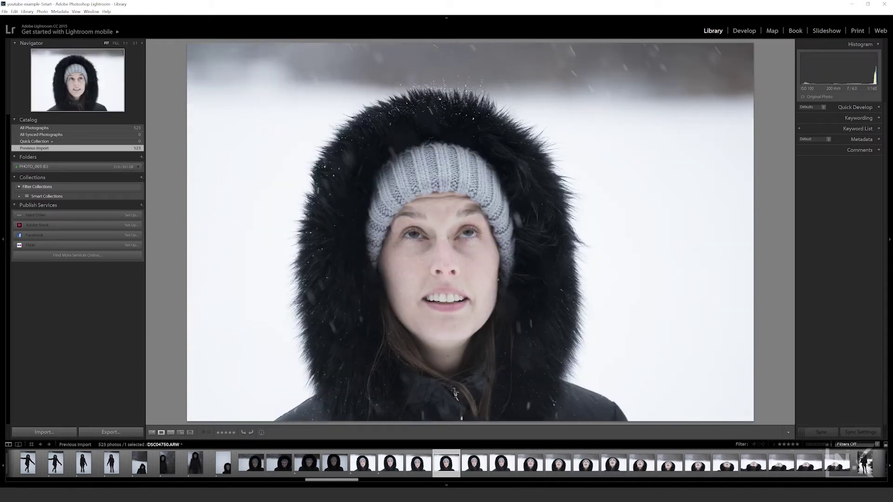
key("1")
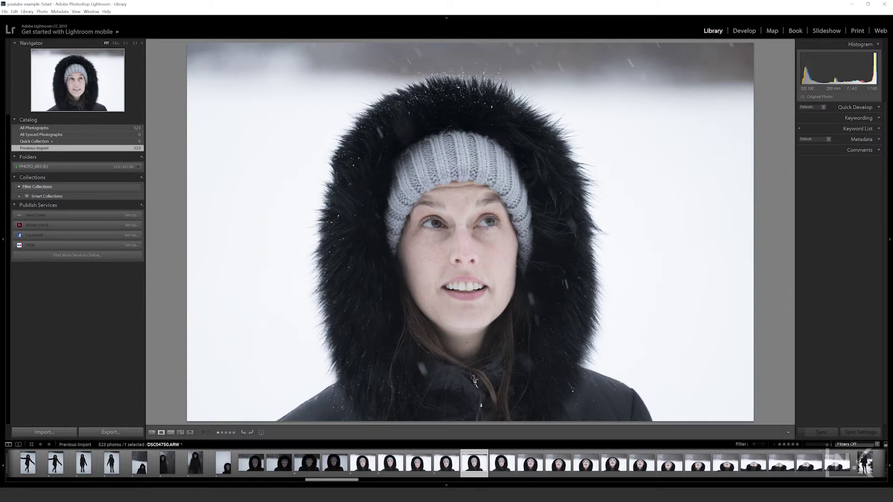
key("1")
key("0")
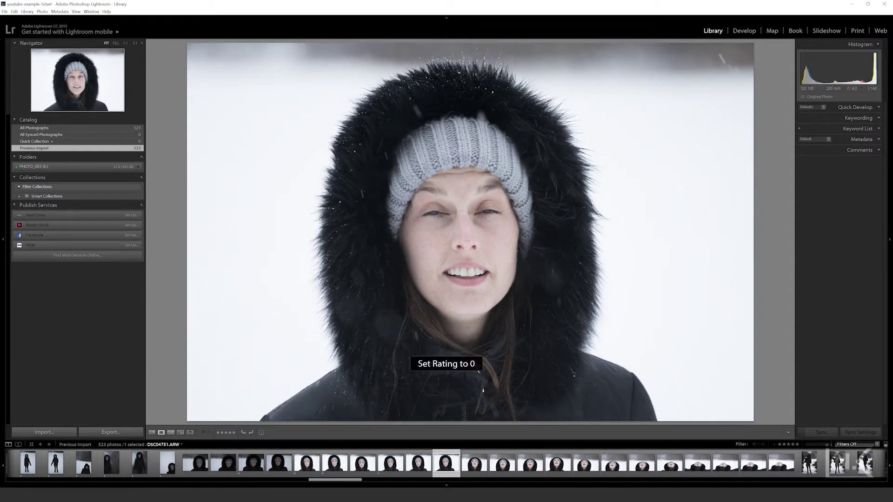
key("1")
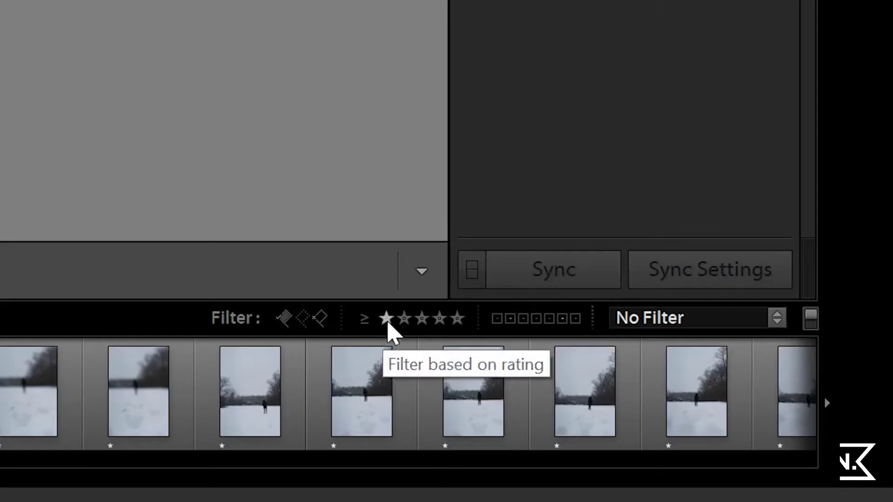
Filter the filmstrip to rating ≥ 1 star, leaving 287 of 523 photos
left_click(387, 320)
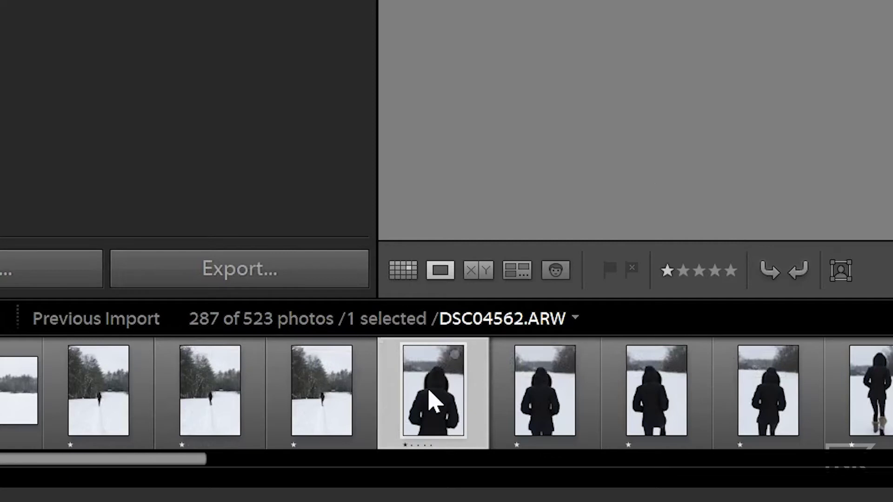
mouse_move(430, 400)
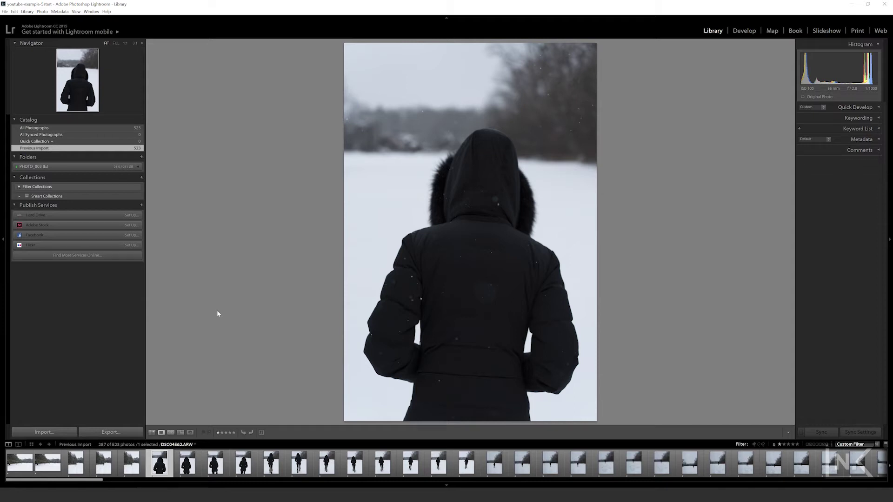
Give two stars to the first keepers of the woman walking away through the snow
key("2")
key("Right")
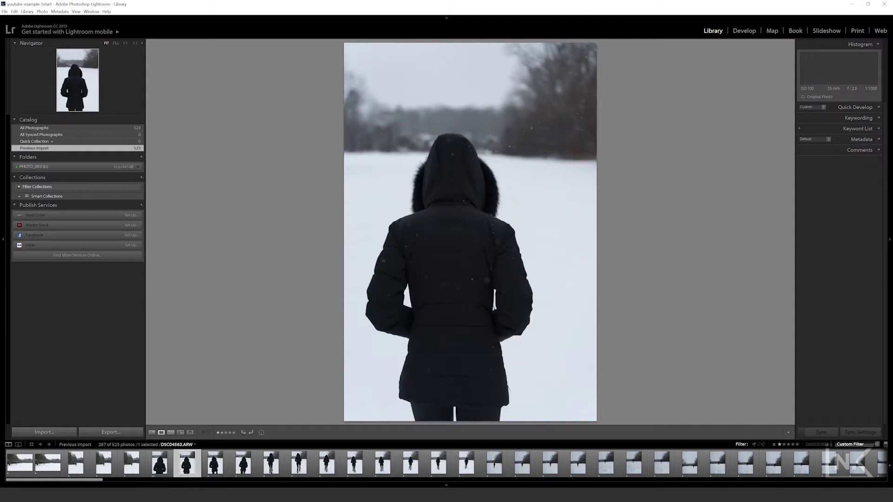
key("Right")
key("Left")
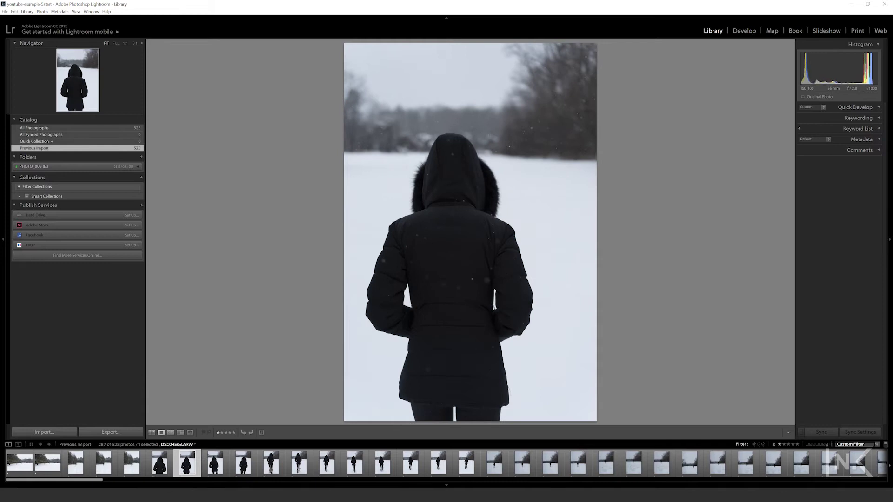
key("Right")
key("2")
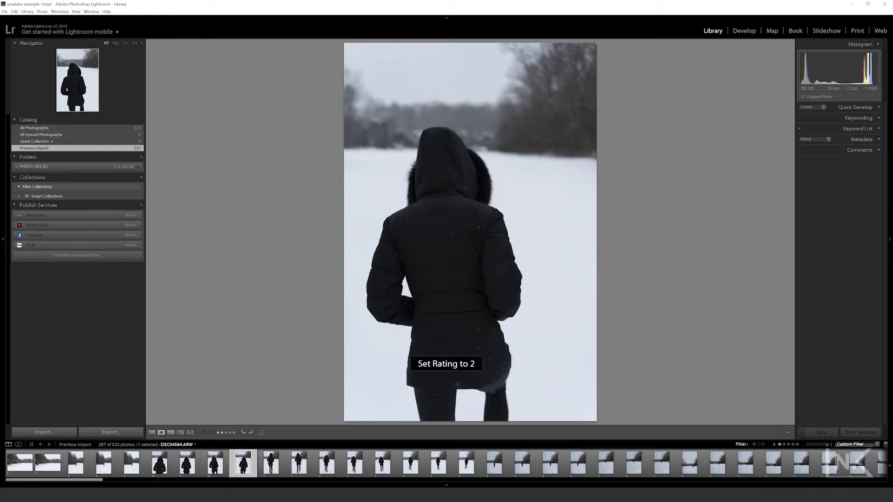
key("2")
key("Right")
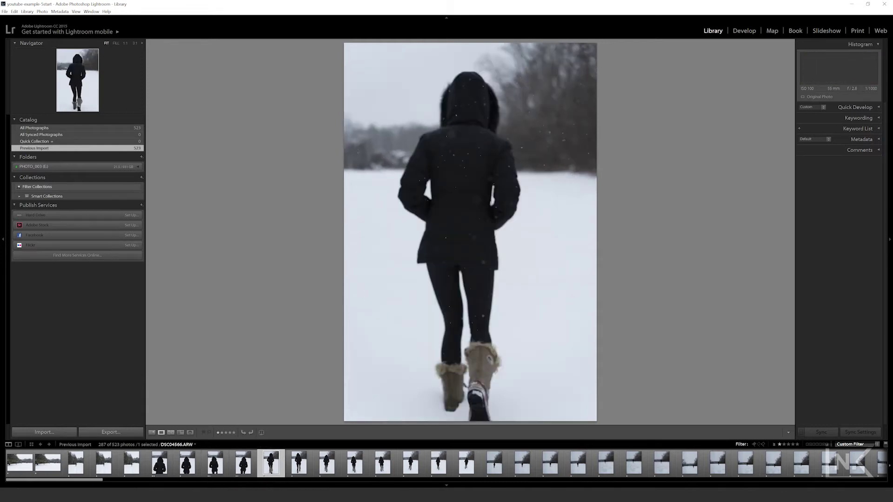
key("Right")
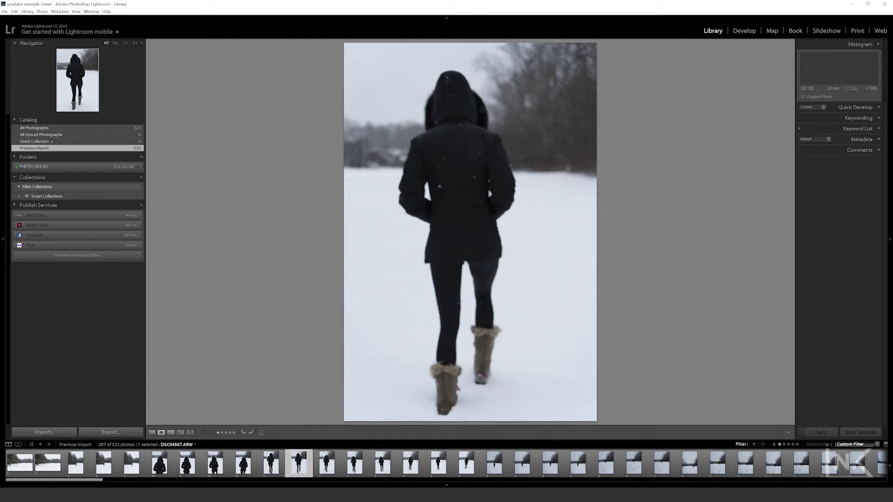
key("Right")
Rate the later walking shots, including DSC04571, two stars and skip the weaker ones
key("Right")
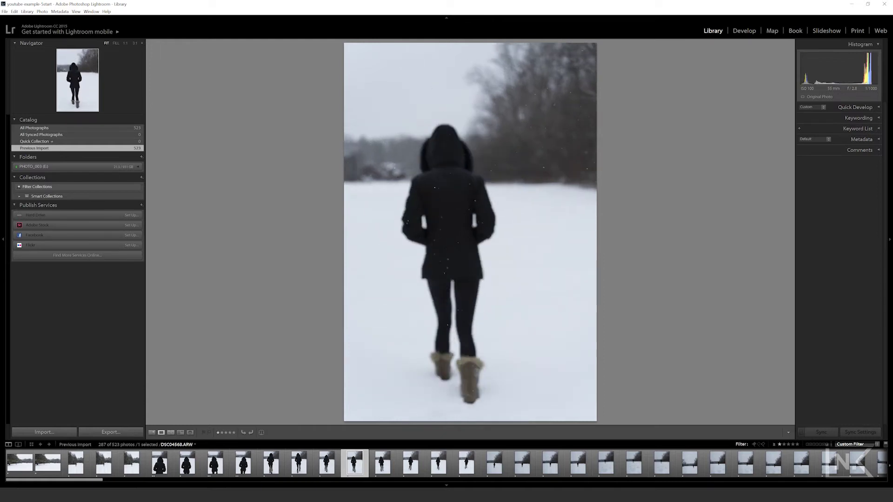
key("2")
key("Right")
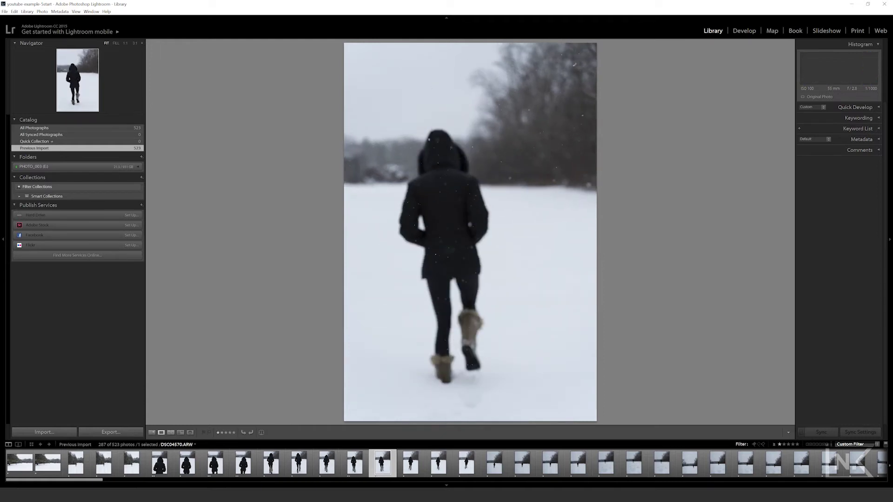
key("2")
key("Right")
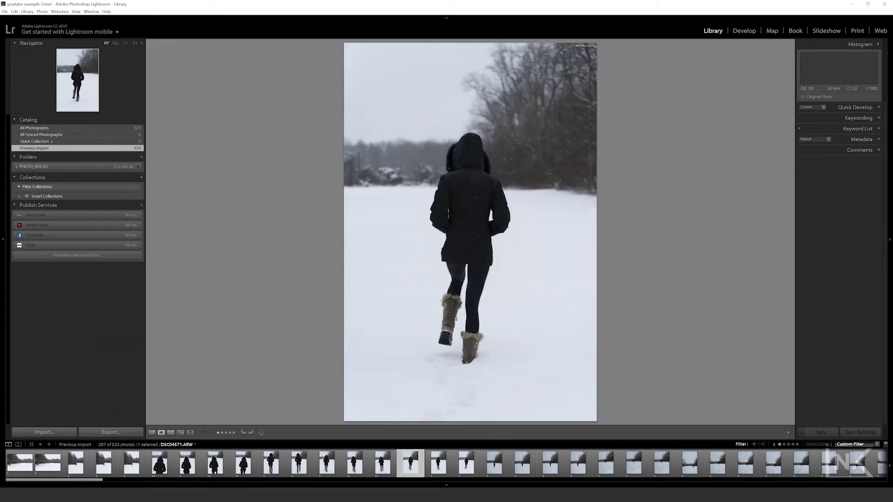
key("2")
key("Right")
key("2")
key("Right")
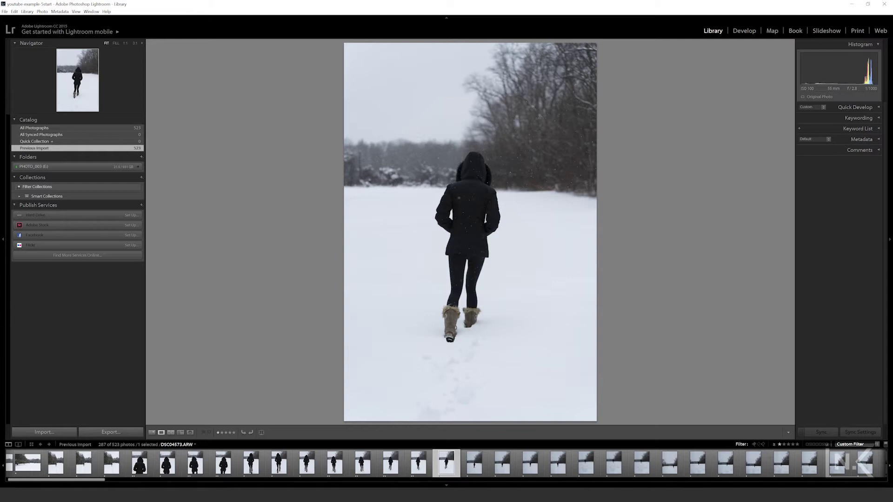
key("Right")
key("Right")
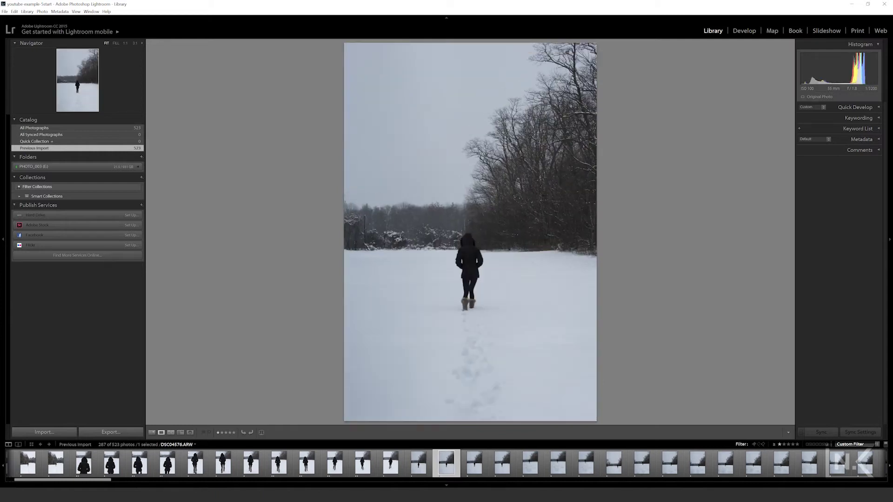
key("Right")
key("Right")
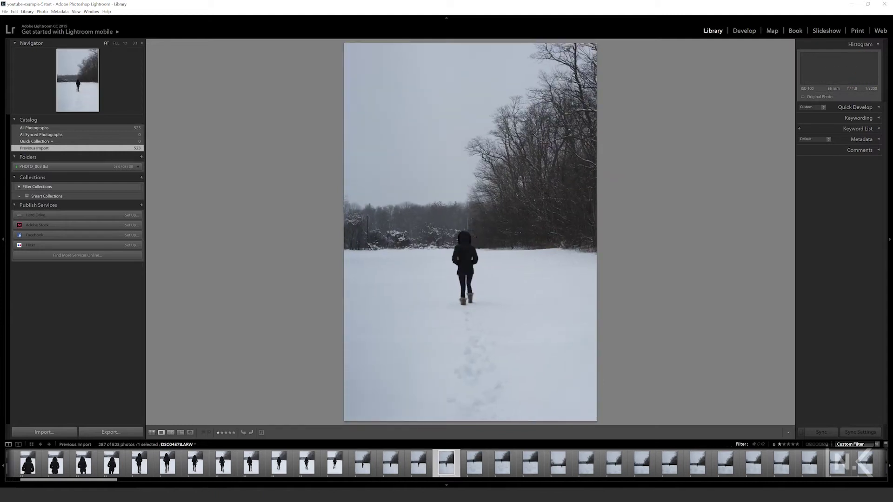
key("Right")
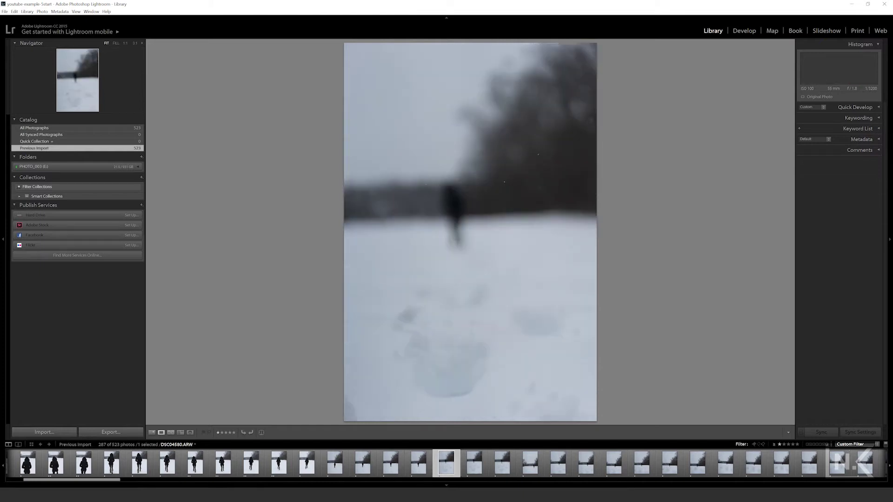
key("2")
key("Right")
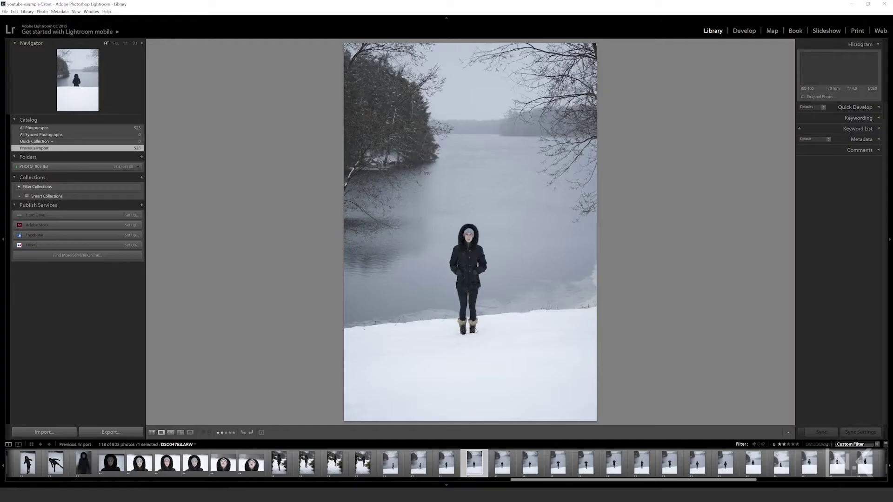
Promote the standing lakeside portrait and a back-view lakeside shot, clearing one reject's rating
key("Left")
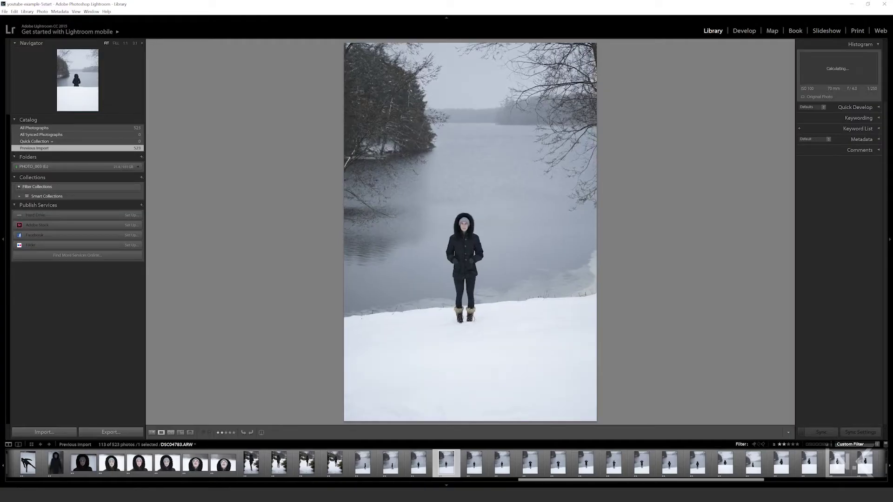
key("Right")
key("Right")
key("4")
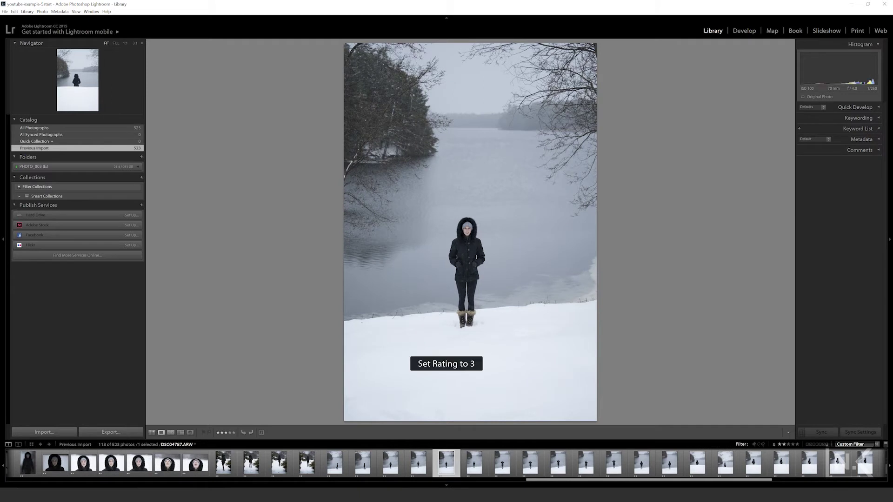
key("Right")
key("Right")
key("Right")
key("Right")
key("Right")
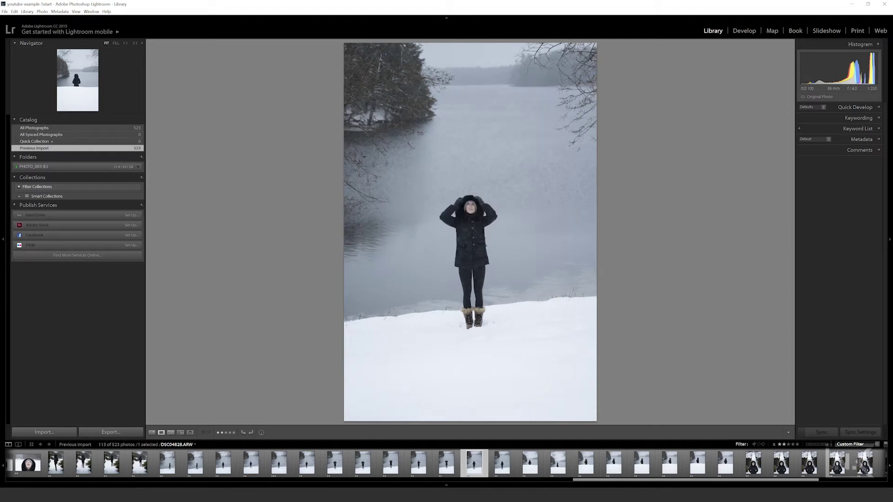
key("Right")
key("Right")
key("Right")
key("Left")
key("3")
Clear the ratings of the weaker later lakeside portraits
key("Right")
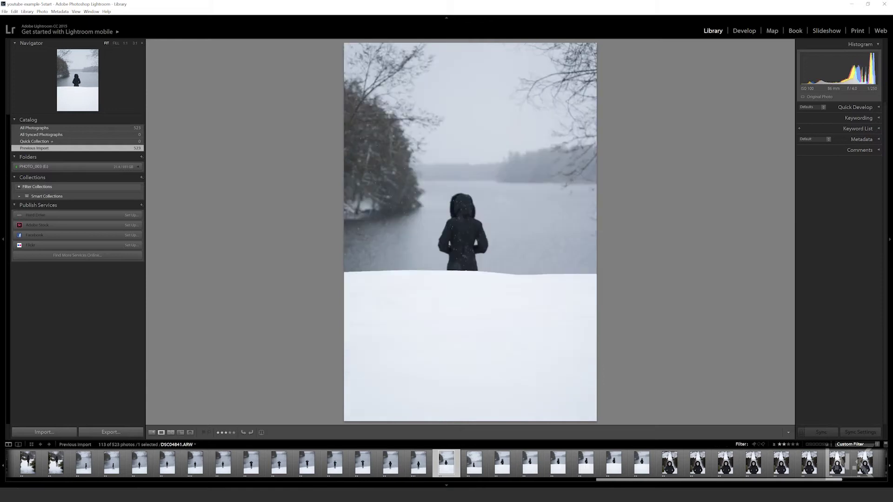
key("0")
key("Right")
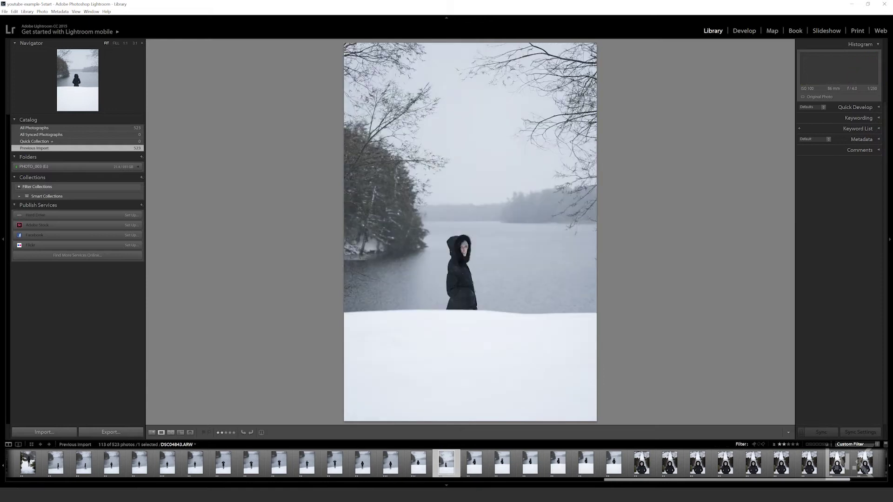
key("Right")
key("Left")
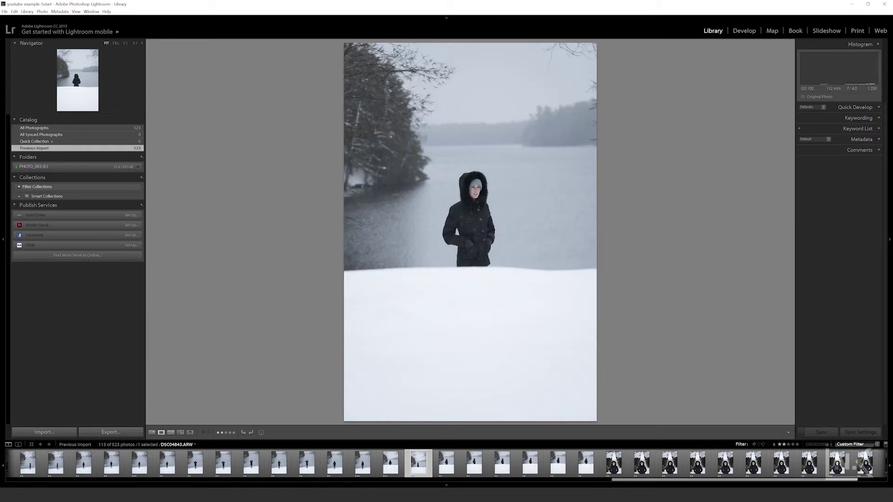
key("Right")
key("Right")
key("Right")
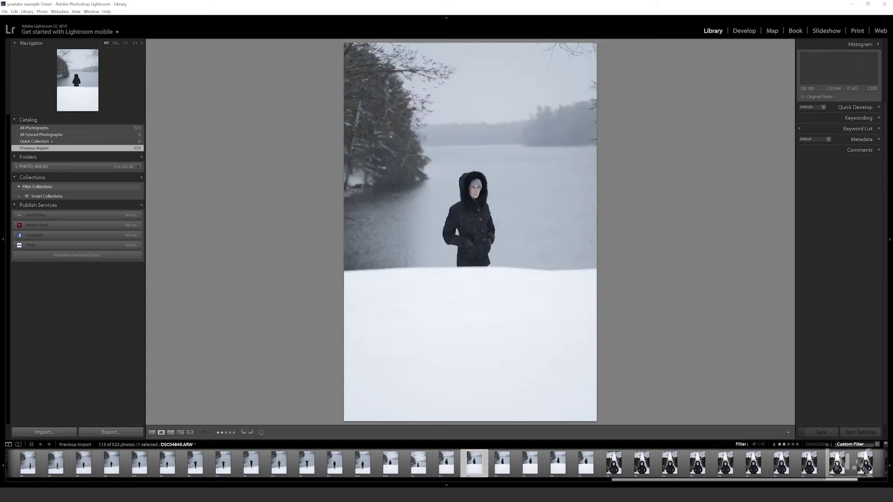
key("Right")
key("0")
key("Right")
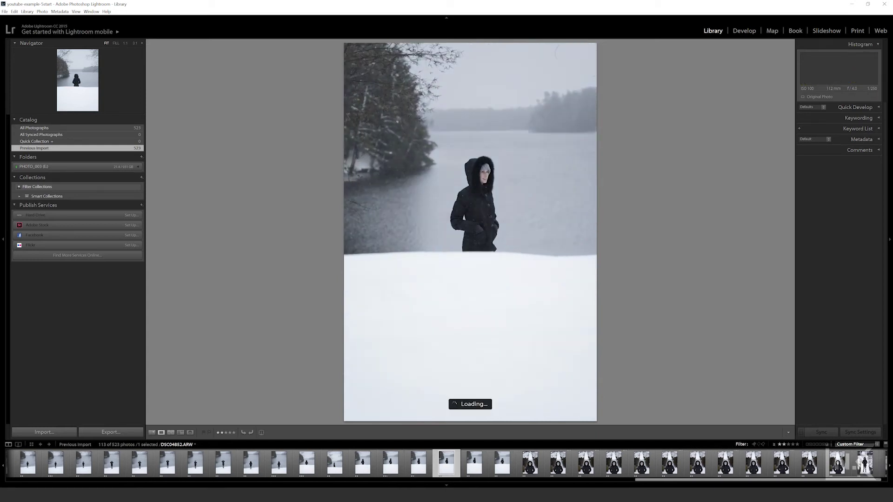
key("0")
key("Right")
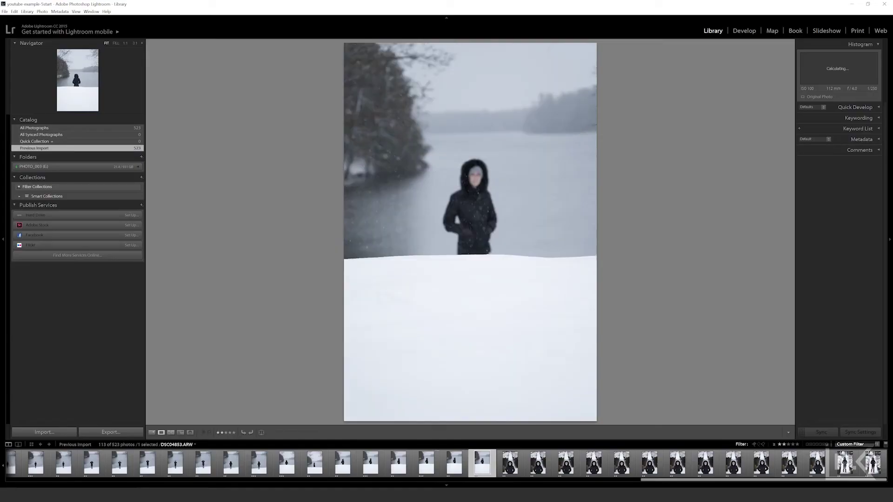
Give two portraits three stars, then filter to 3 stars and higher, leaving 30 of 523
key("3")
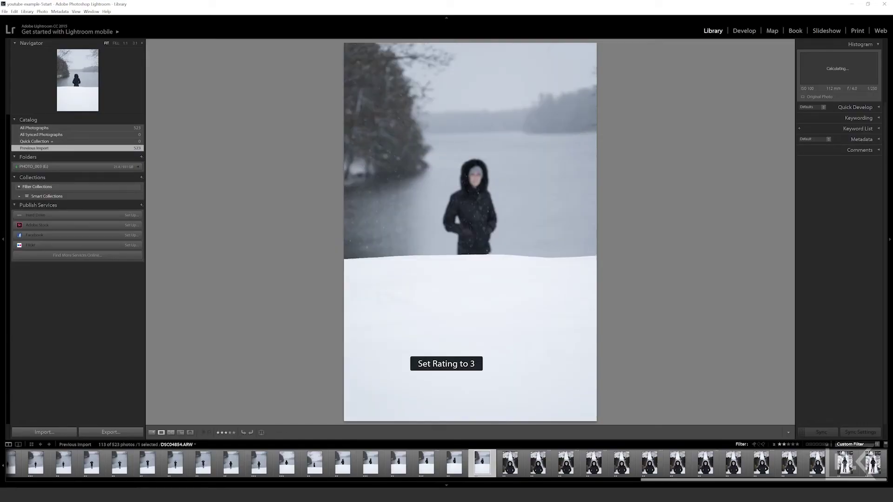
key("Left")
key("3")
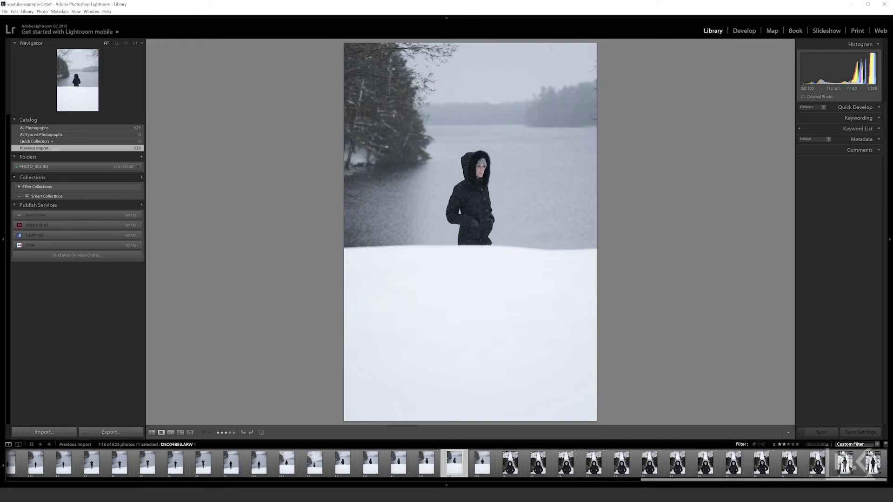
left_click(872, 463)
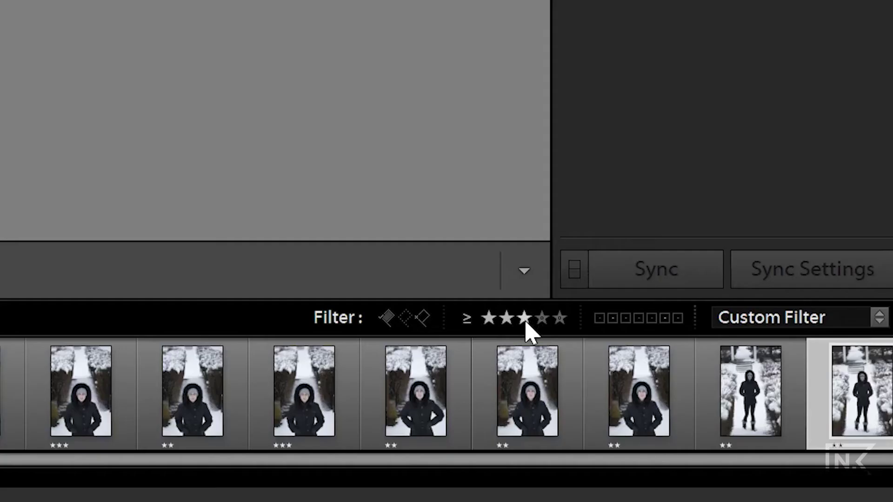
left_click(789, 446)
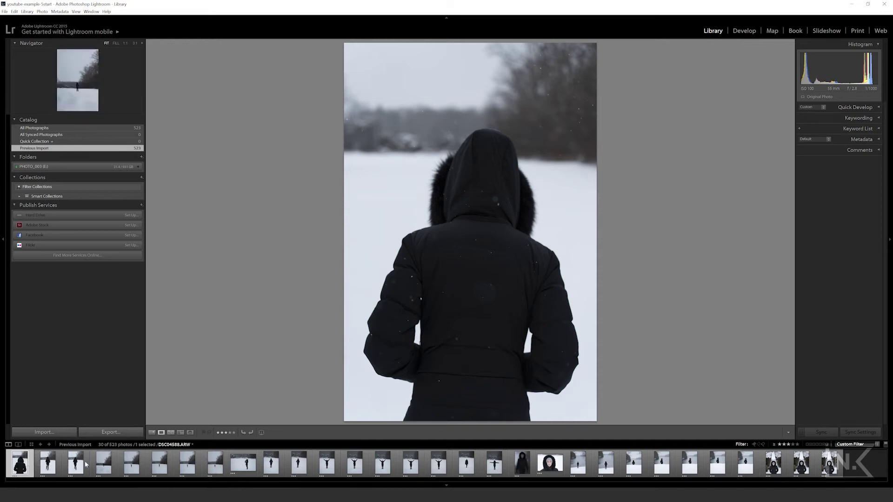
Zoom the second photo to 1:1 and closer, panning to check the hood
left_click(47, 462)
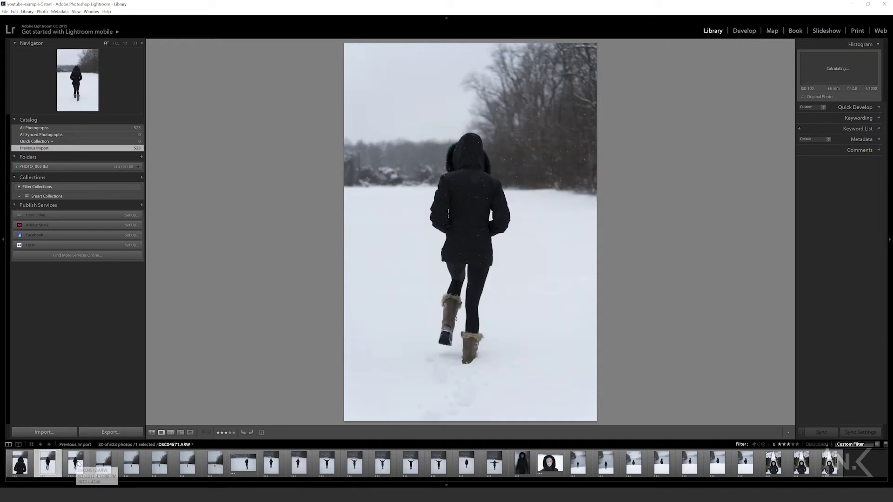
left_click(468, 152)
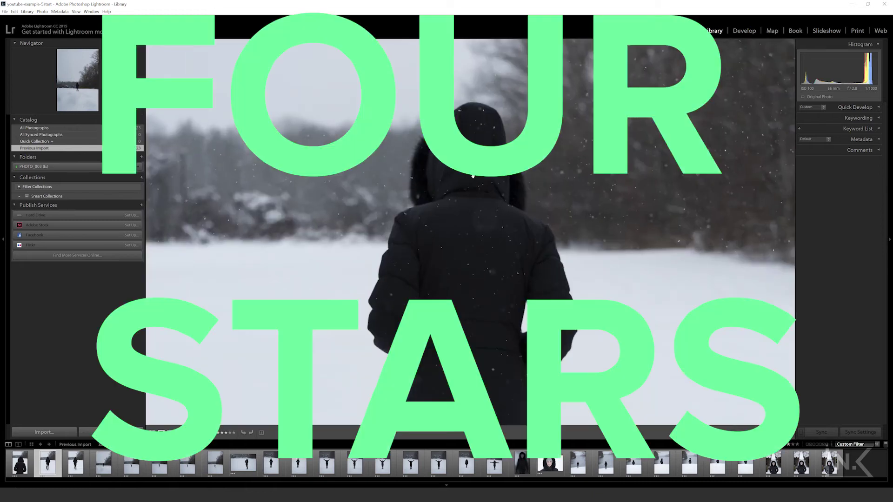
key("ctrl+equal")
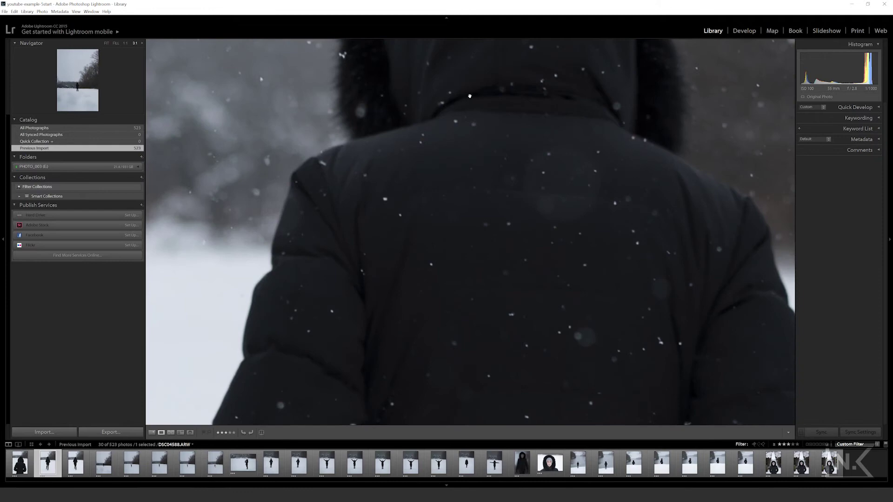
left_click_drag(470, 96, 498, 369)
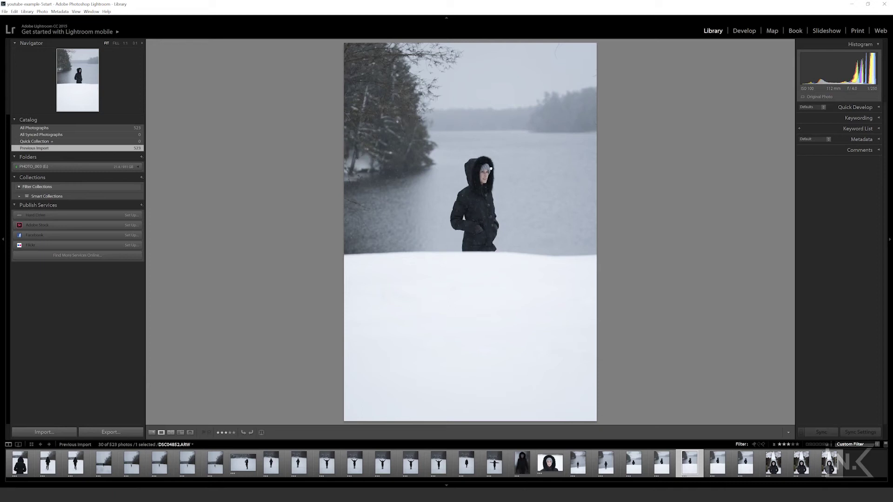
Check the woman's face up close, fit the photo, and raise Shadows to +30
left_click(515, 224)
left_click_drag(472, 308, 392, 179)
left_click(413, 173)
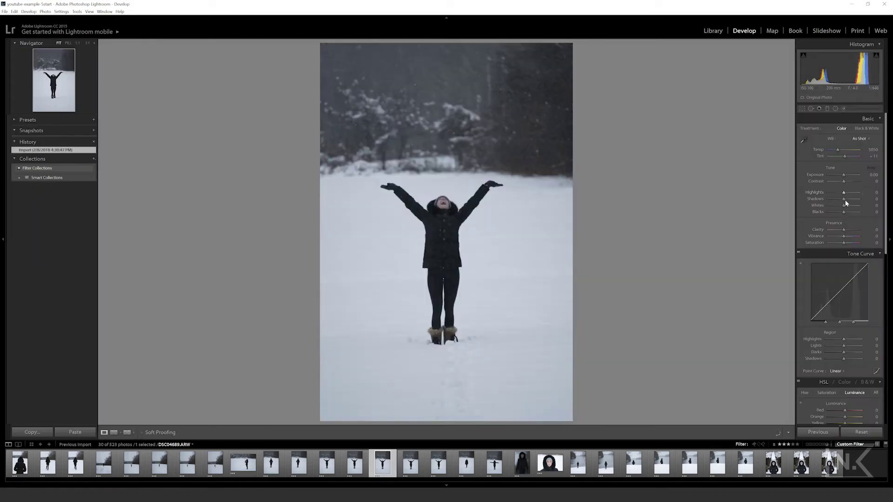
left_click_drag(844, 198, 847, 197)
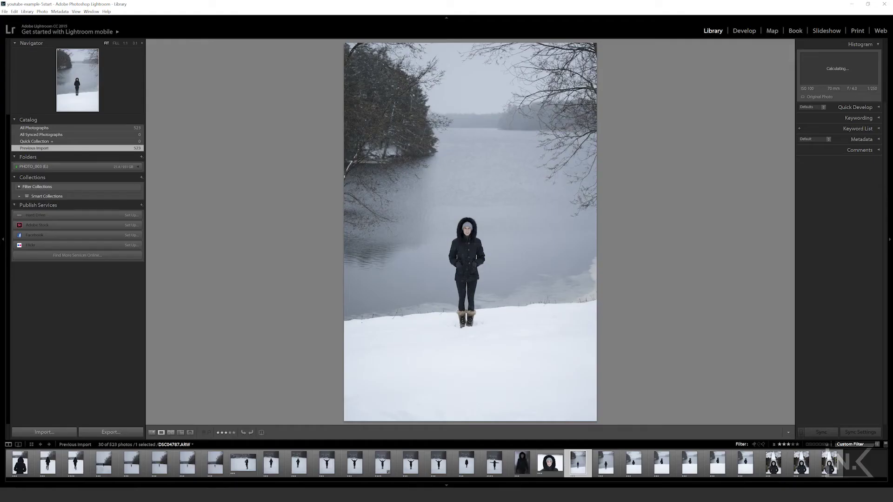
Zoom in and give the hooded-back photo four stars
left_click(470, 232)
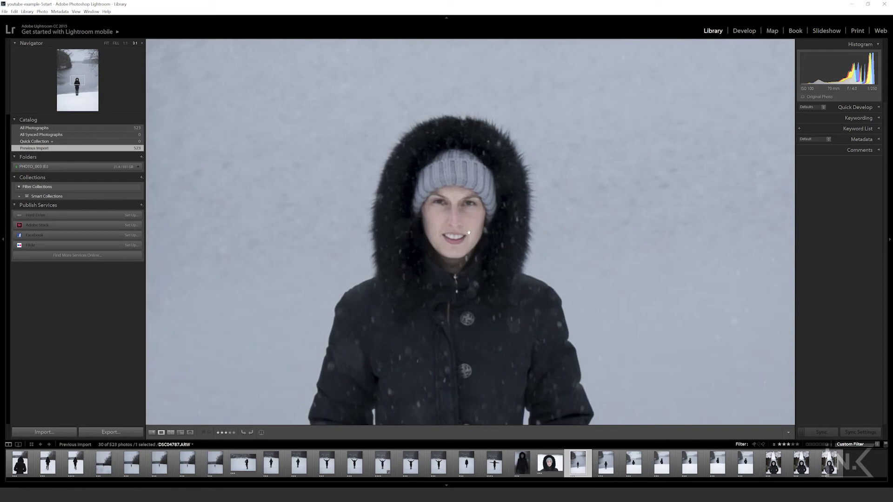
key("Right")
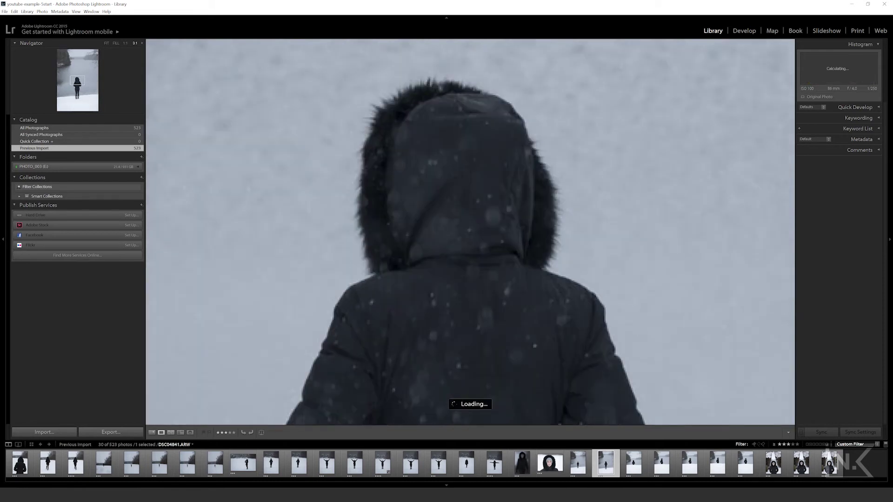
key("4")
key("Left")
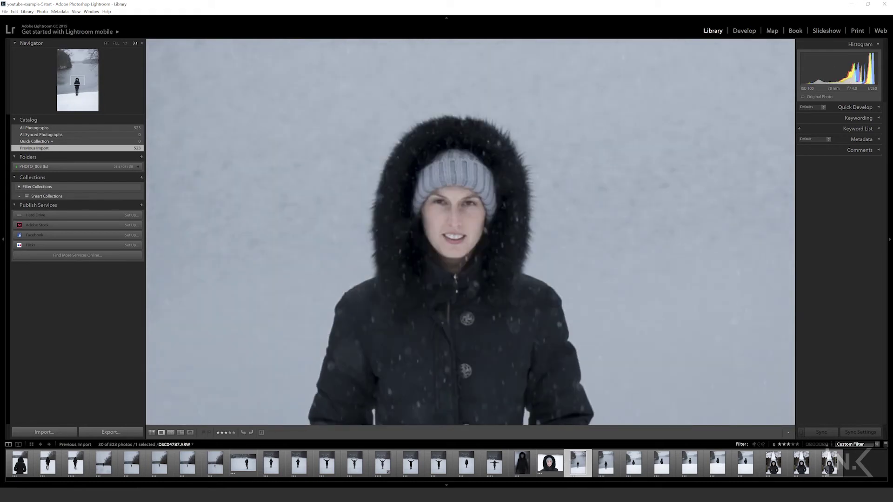
key("Right")
key("Right")
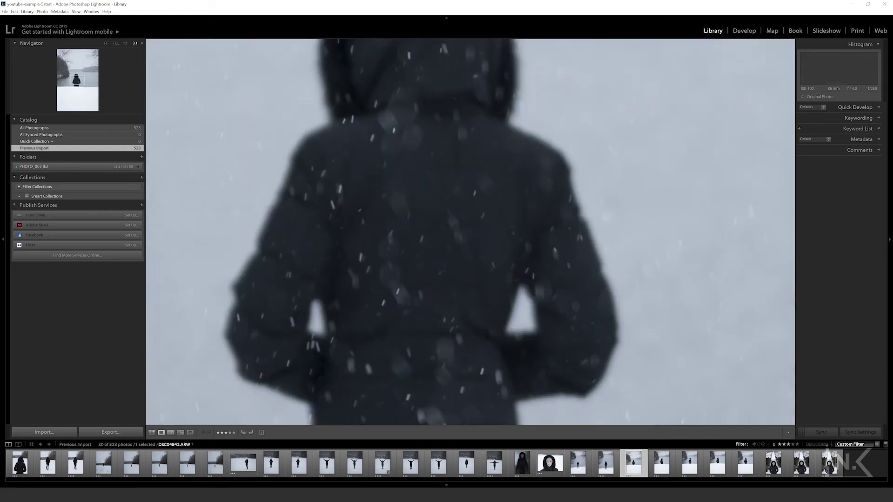
key("Right")
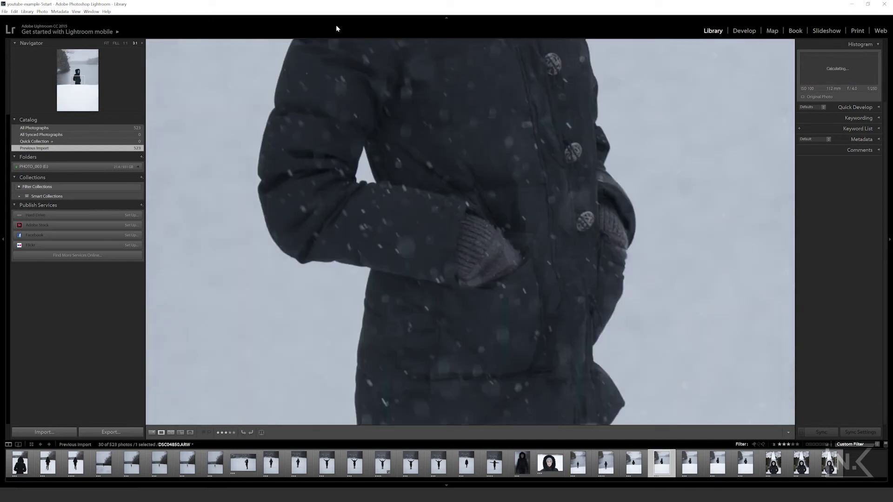
Filter the filmstrip to 4 stars and higher, leaving 7 of 523 photos
key("z")
key("Right")
key("Right")
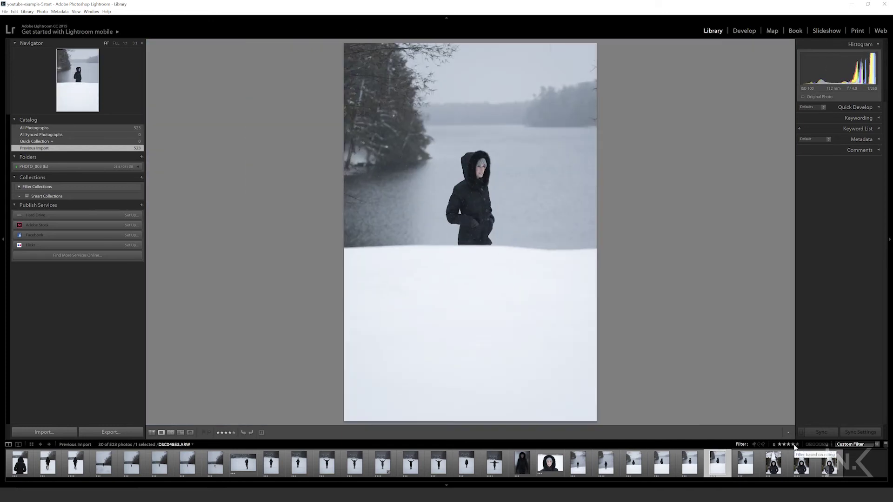
left_click(792, 445)
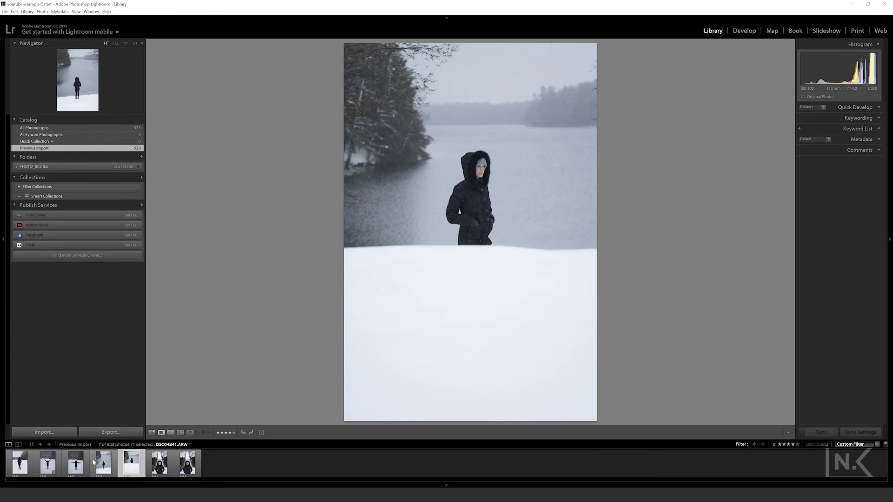
key("d")
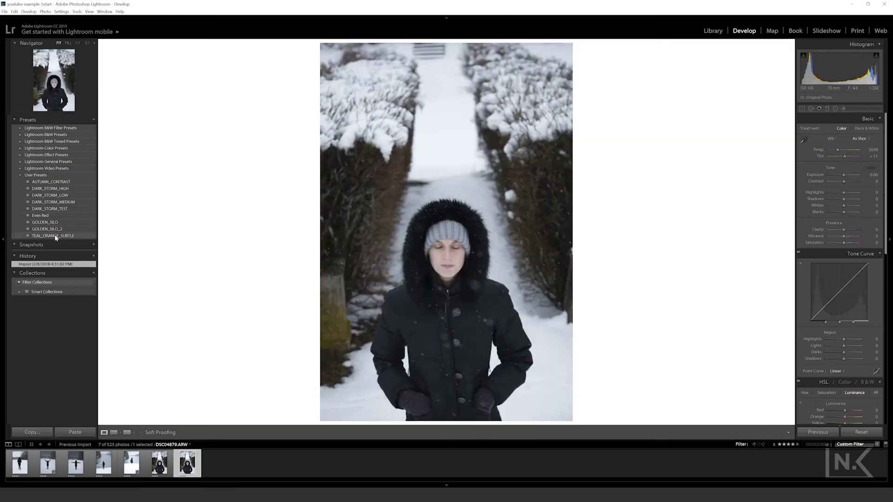
Apply the TEAL_ORANGE_SUBTLE preset and set the temperature to 6200
left_click(53, 236)
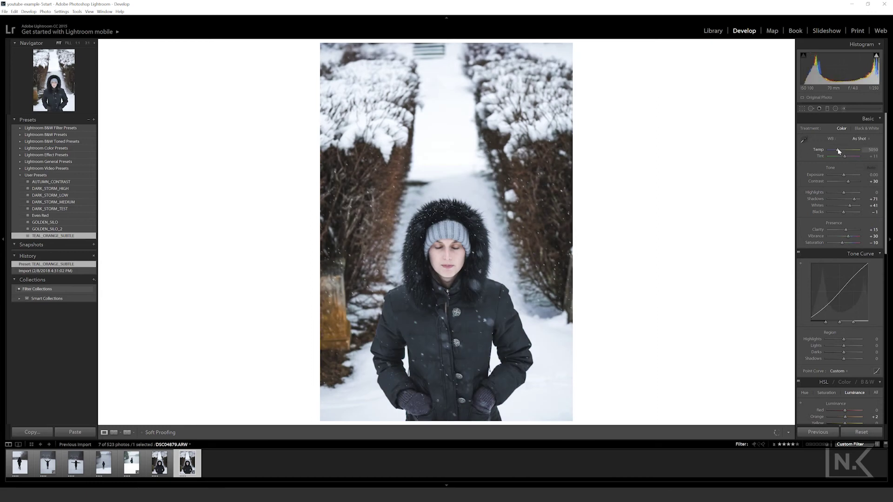
type("6200")
key("Return")
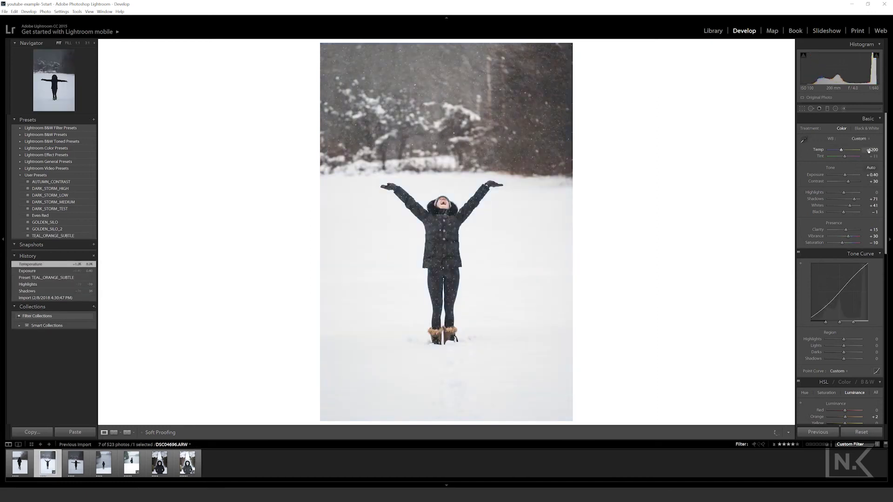
Change the arms-raised photo's temperature to 5800 and rate it five stars
left_click(869, 150)
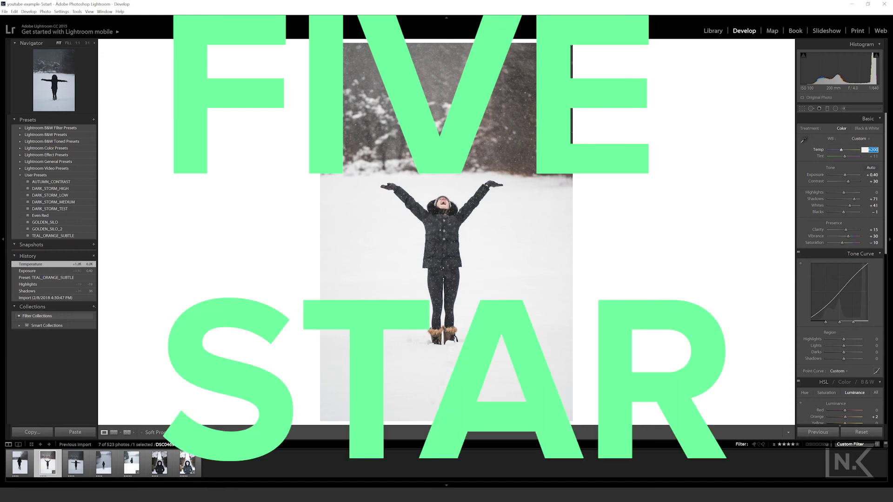
type("58")
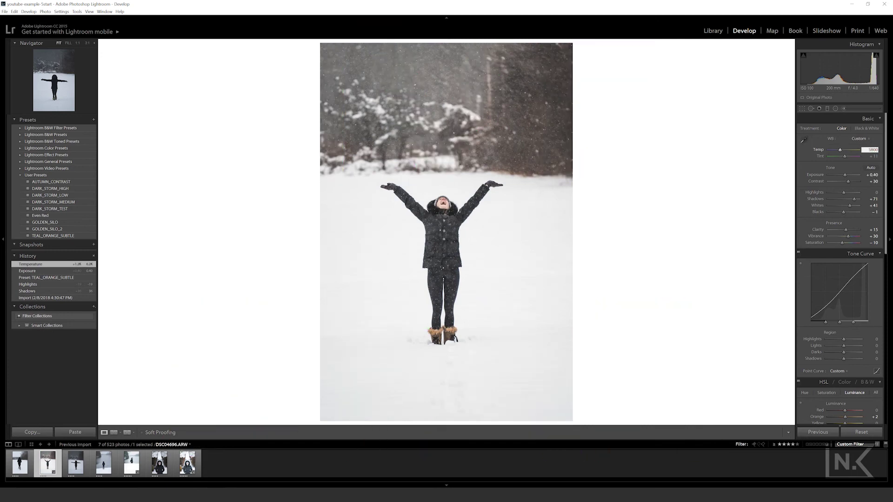
key("Return")
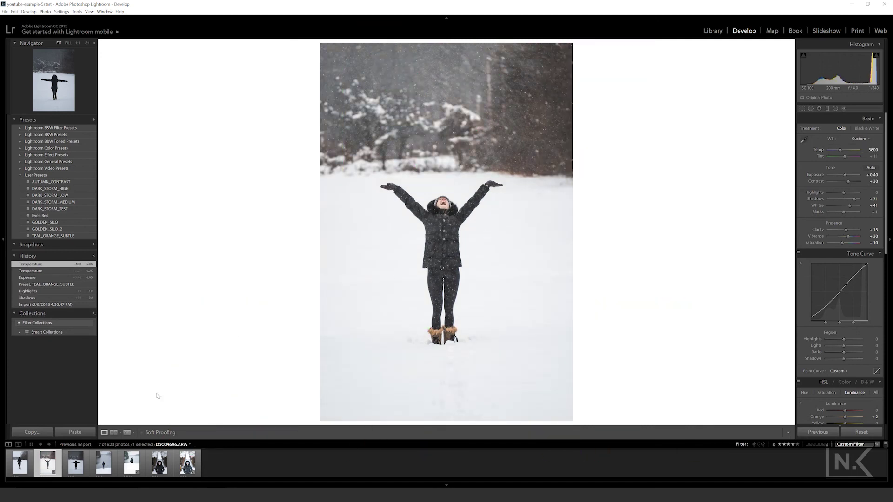
key("5")
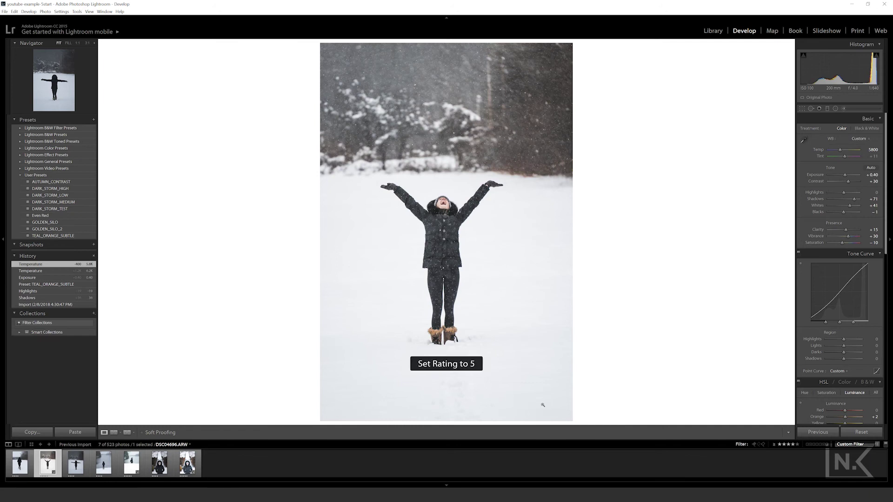